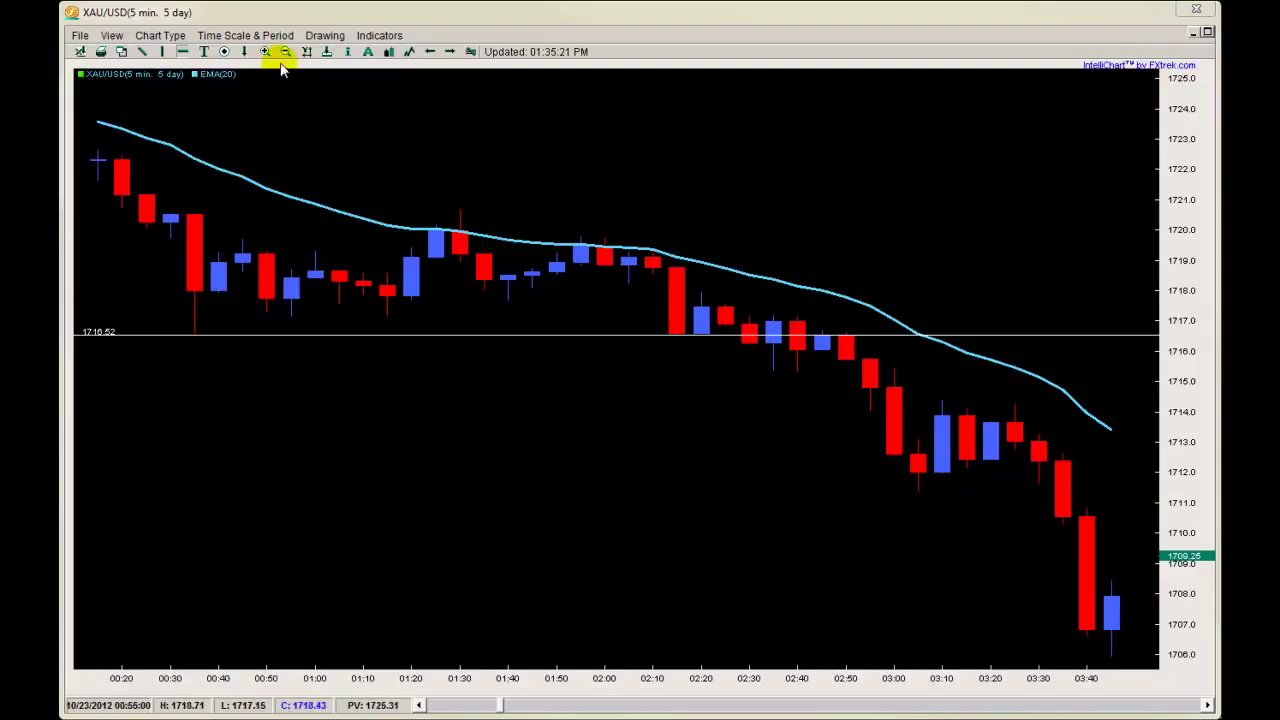
- Remove the horizontal line at 1716.52 from the XAU/USD chart
click(322, 35)
click(404, 333)
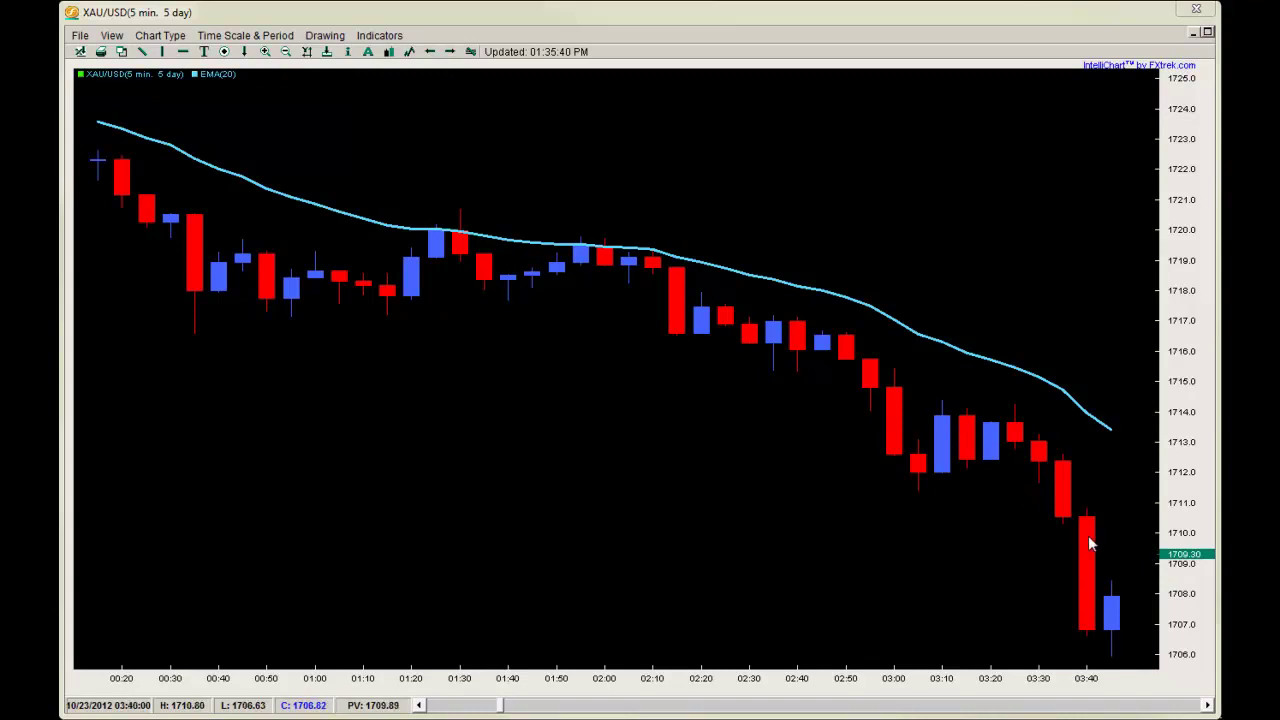
- Draw horizontal lines at 1716.58 by the low of the 00:35 candle and at 1711.37 by the low of the 03:05 candle
drag(1088, 535, 98, 530)
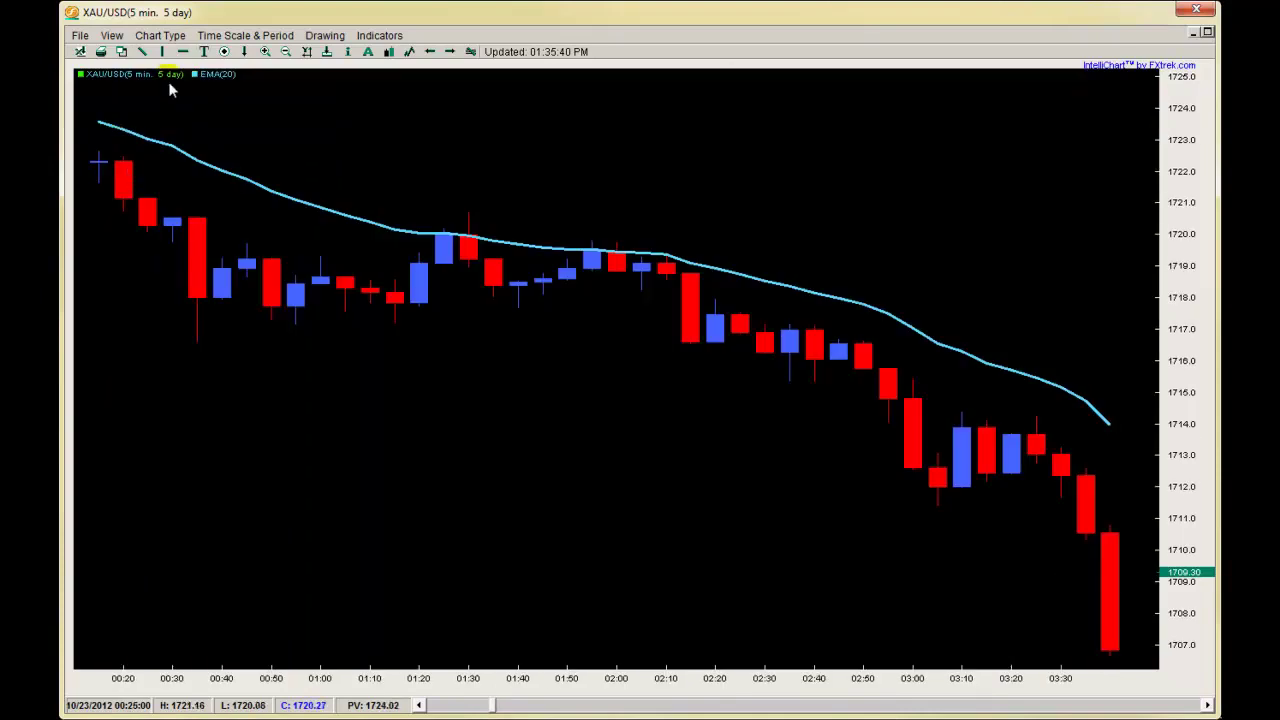
click(287, 52)
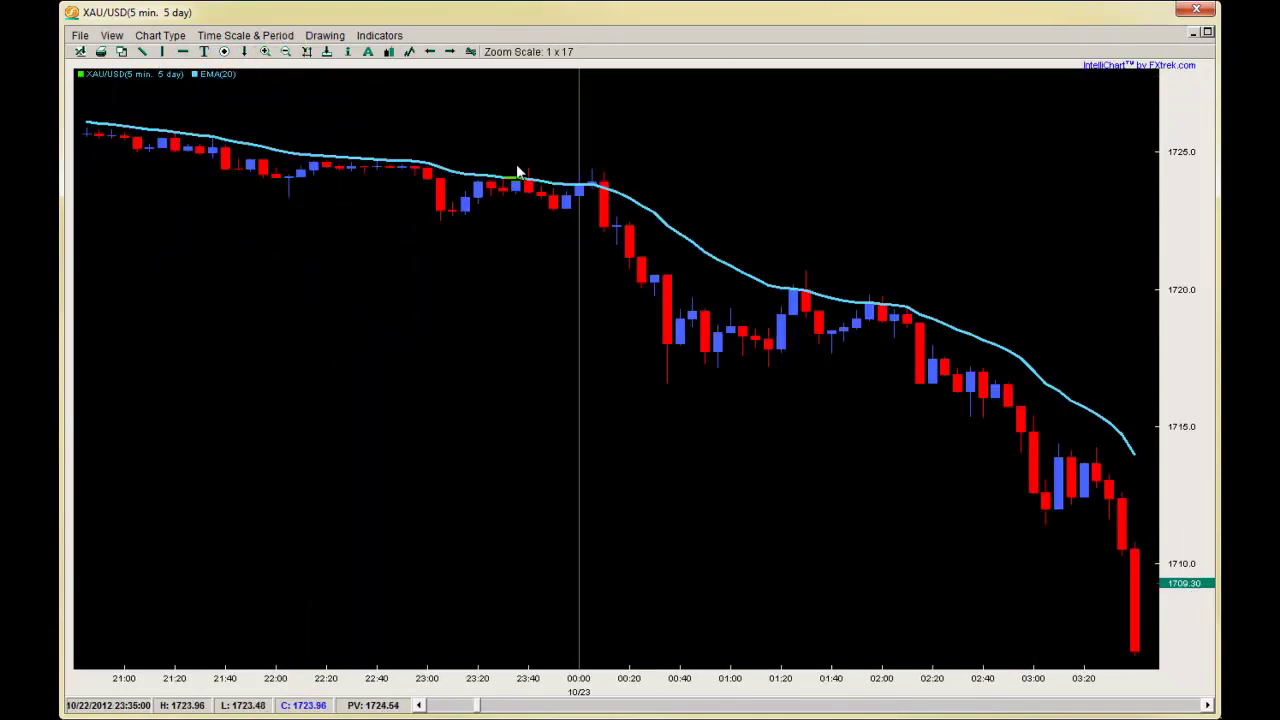
drag(516, 166, 1145, 228)
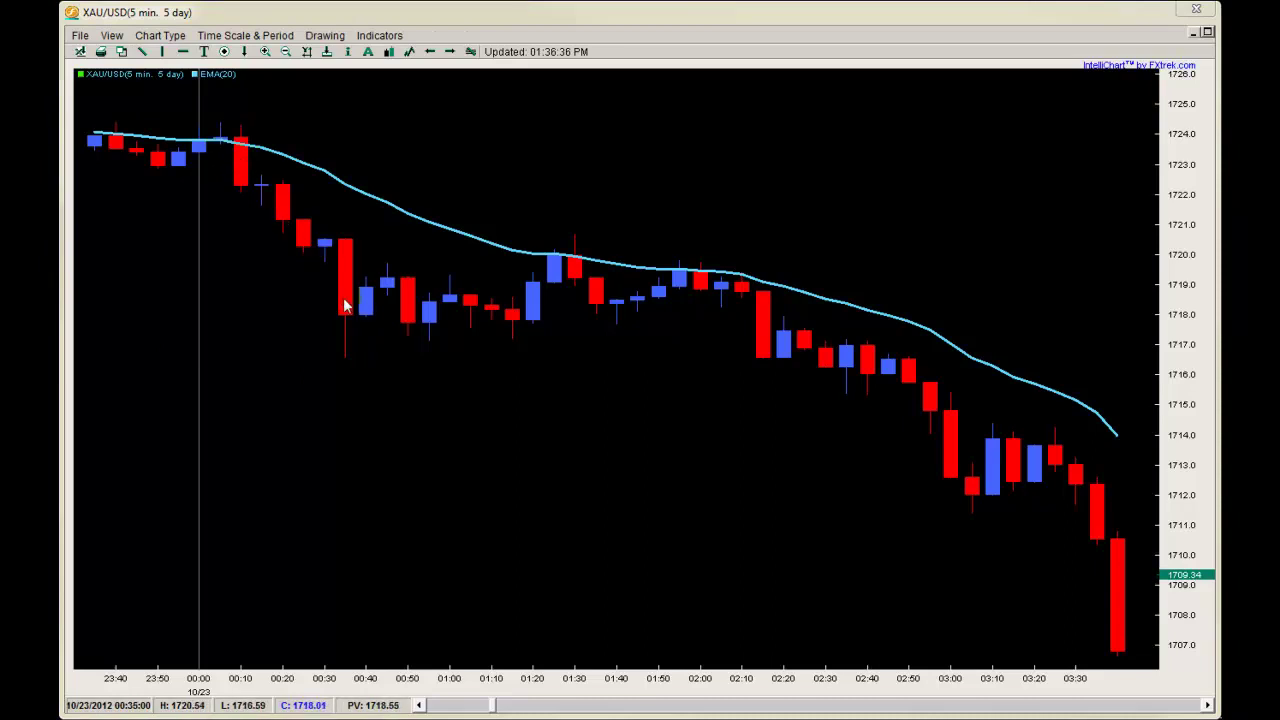
click(183, 51)
click(357, 356)
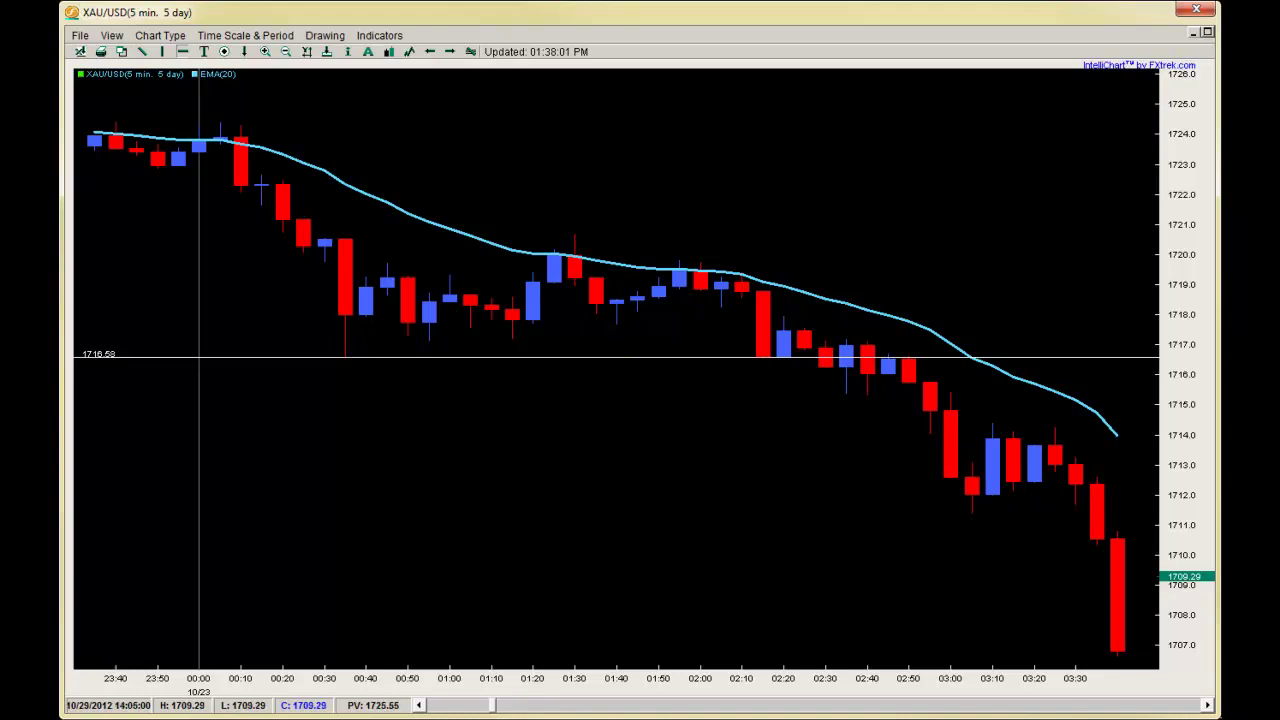
click(965, 513)
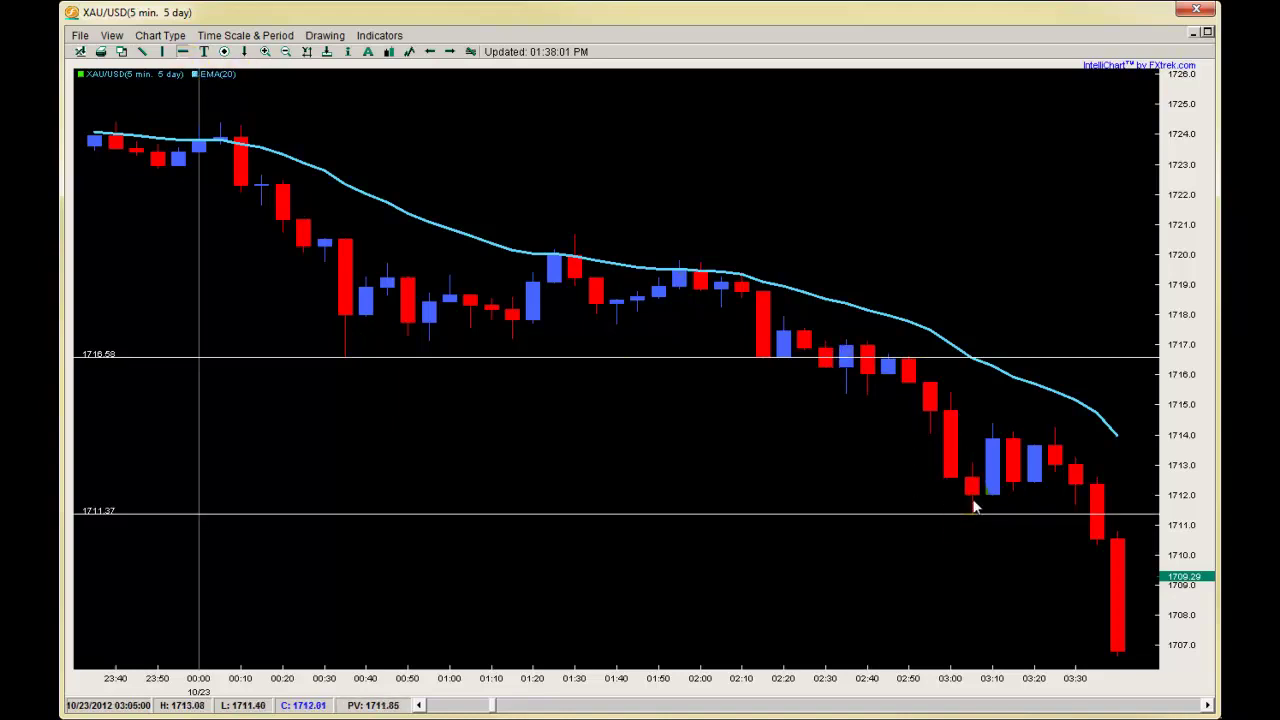
- Draw two converging trendlines above and below the consolidation candles between about 03:00 and 03:30
click(143, 51)
drag(955, 401, 1052, 440)
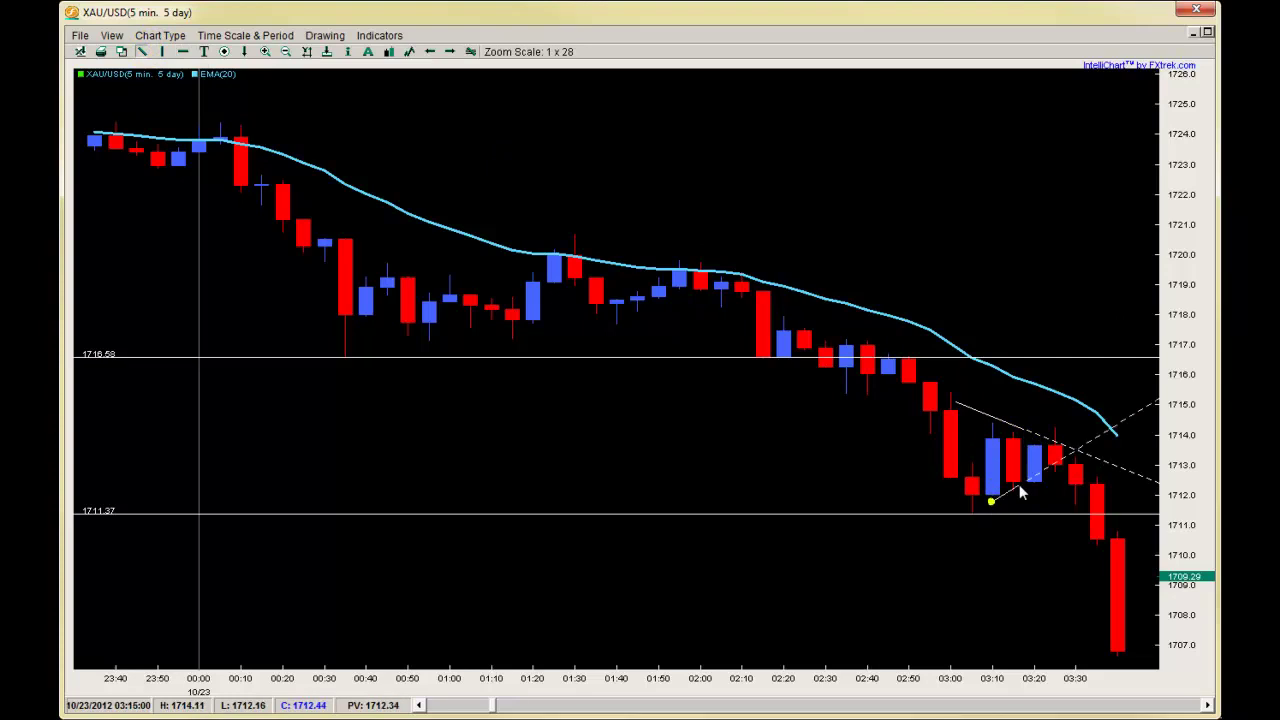
mouse_move(993, 497)
mouse_down()
mouse_move(1057, 451)
mouse_move(1073, 455)
mouse_up()
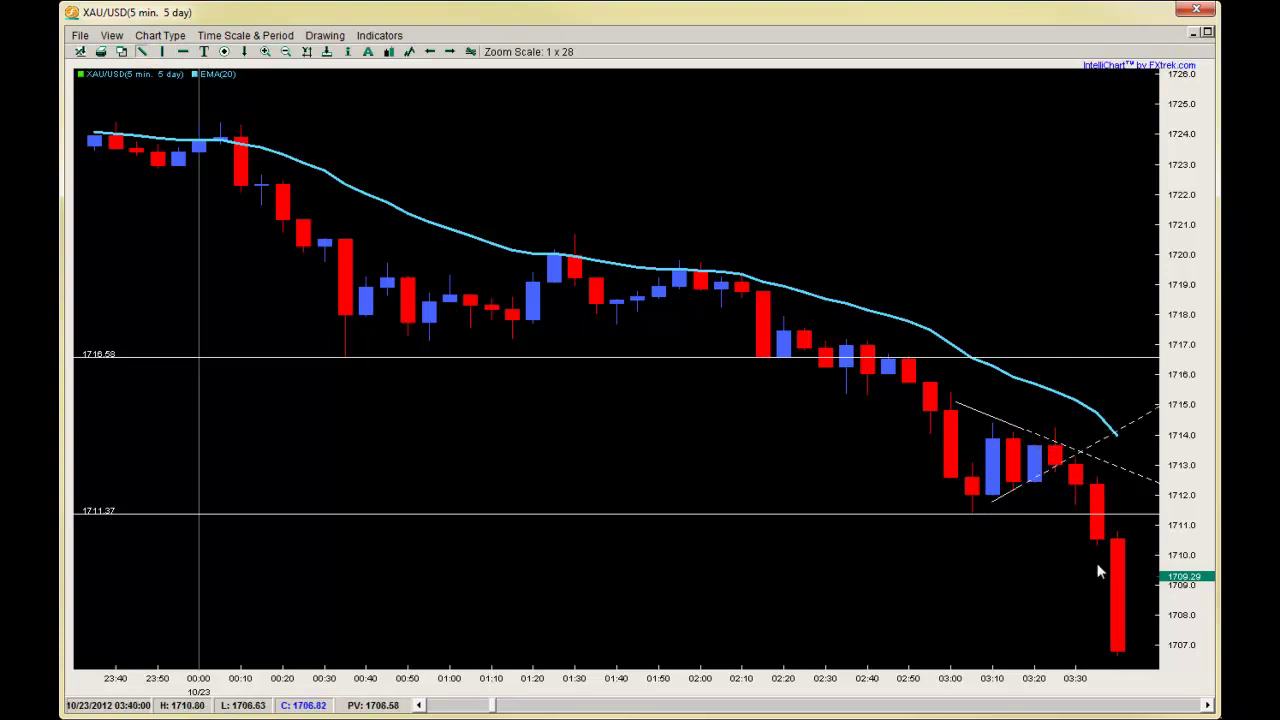
- Delete both converging trendlines around the consolidation candles
right_click(983, 418)
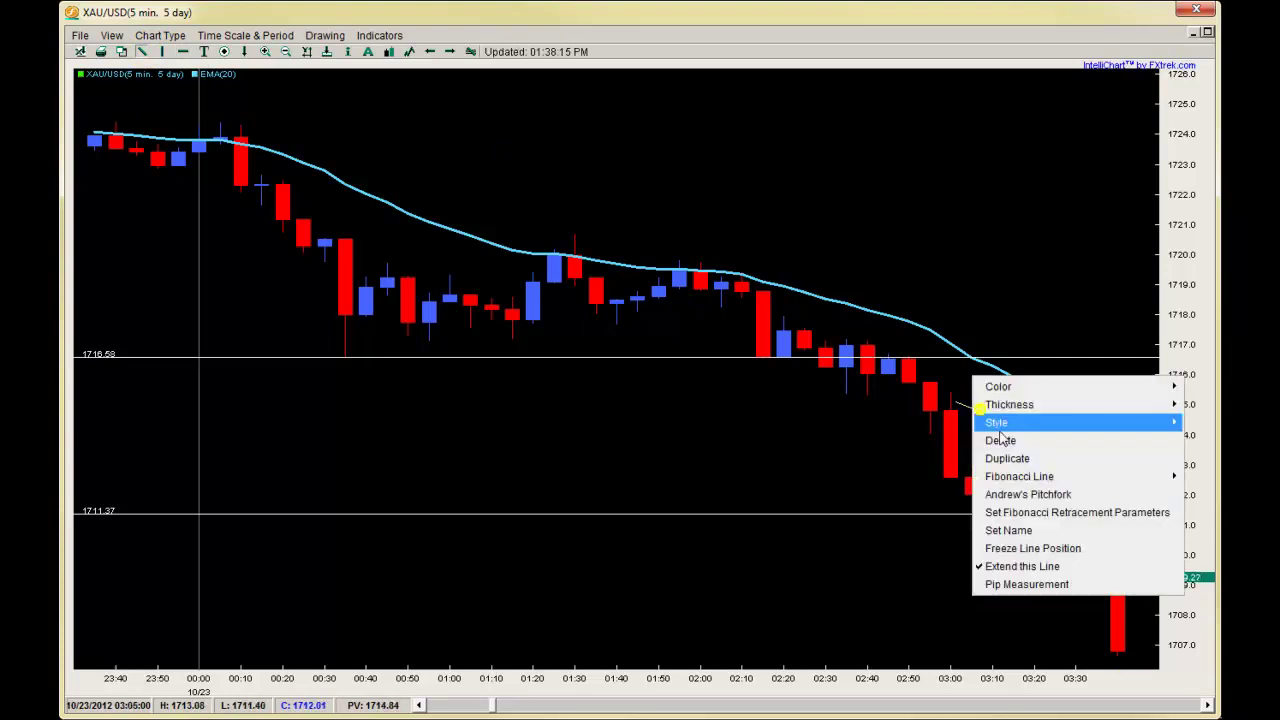
click(1000, 441)
right_click(1015, 485)
click(1038, 516)
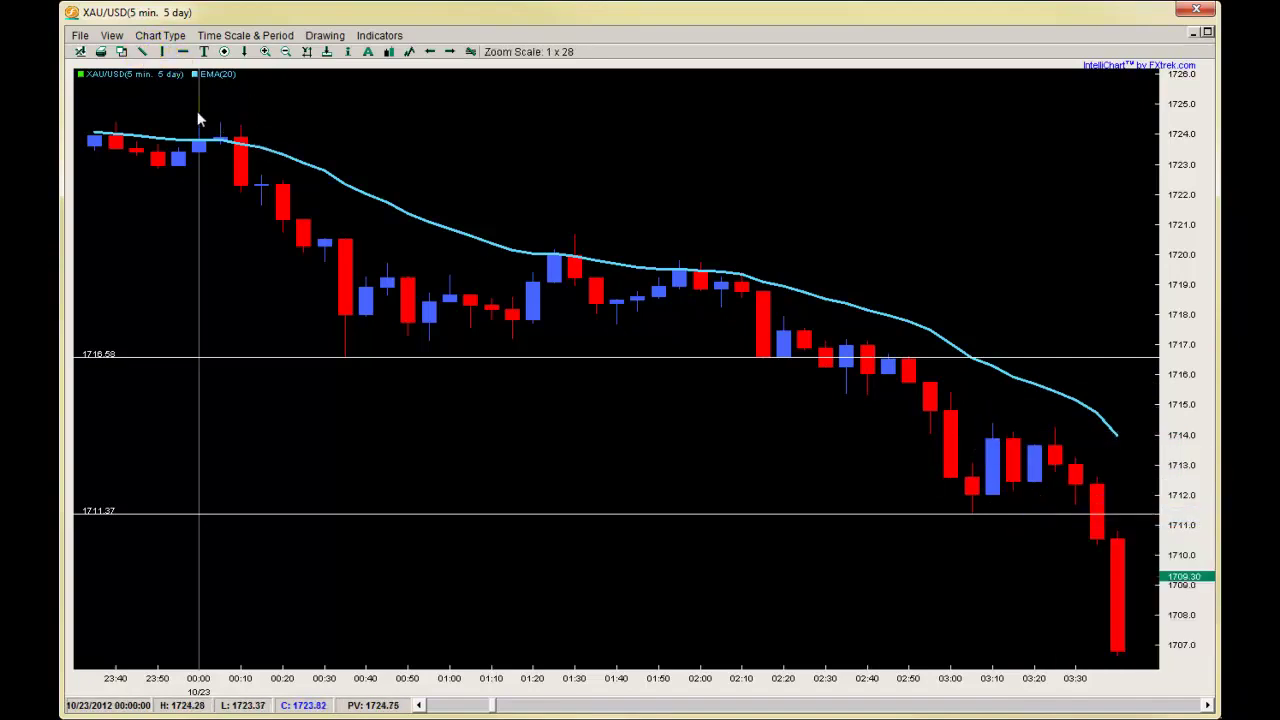
- Move the 1711.37 horizontal line up to 1711.63, where the 04:25 candle meets the EMA
drag(197, 111, 1122, 255)
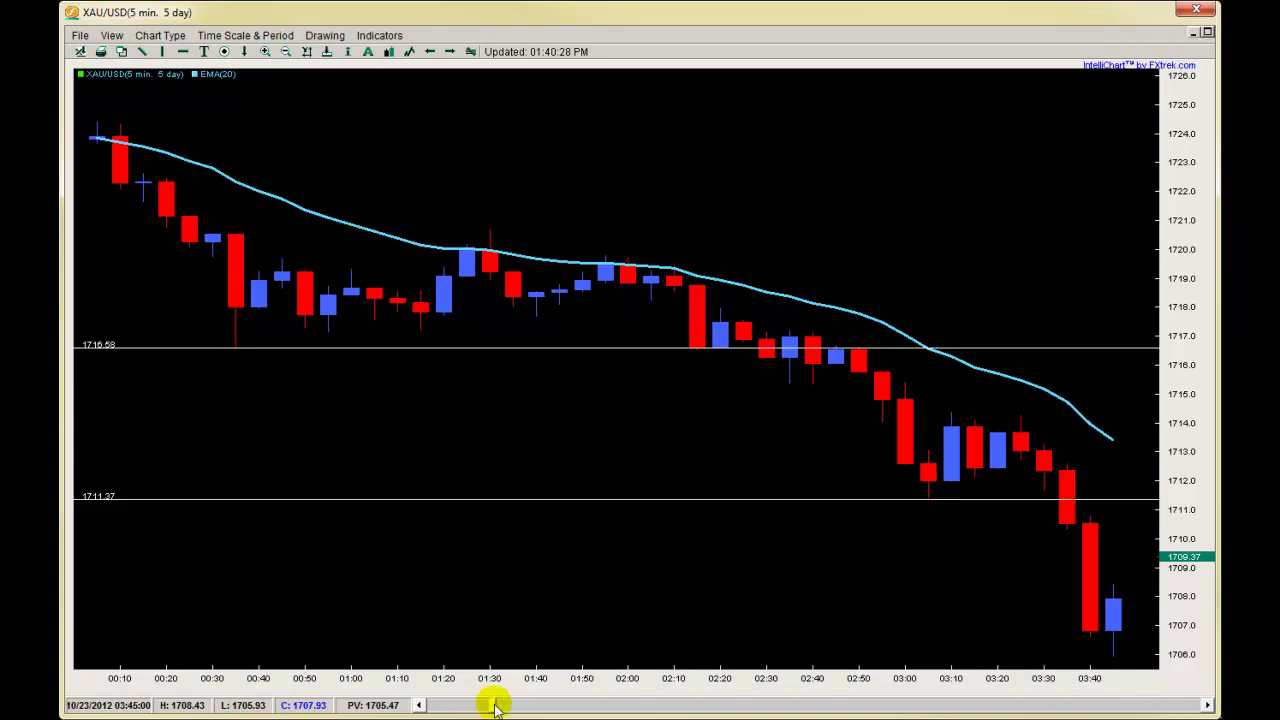
drag(494, 705, 500, 706)
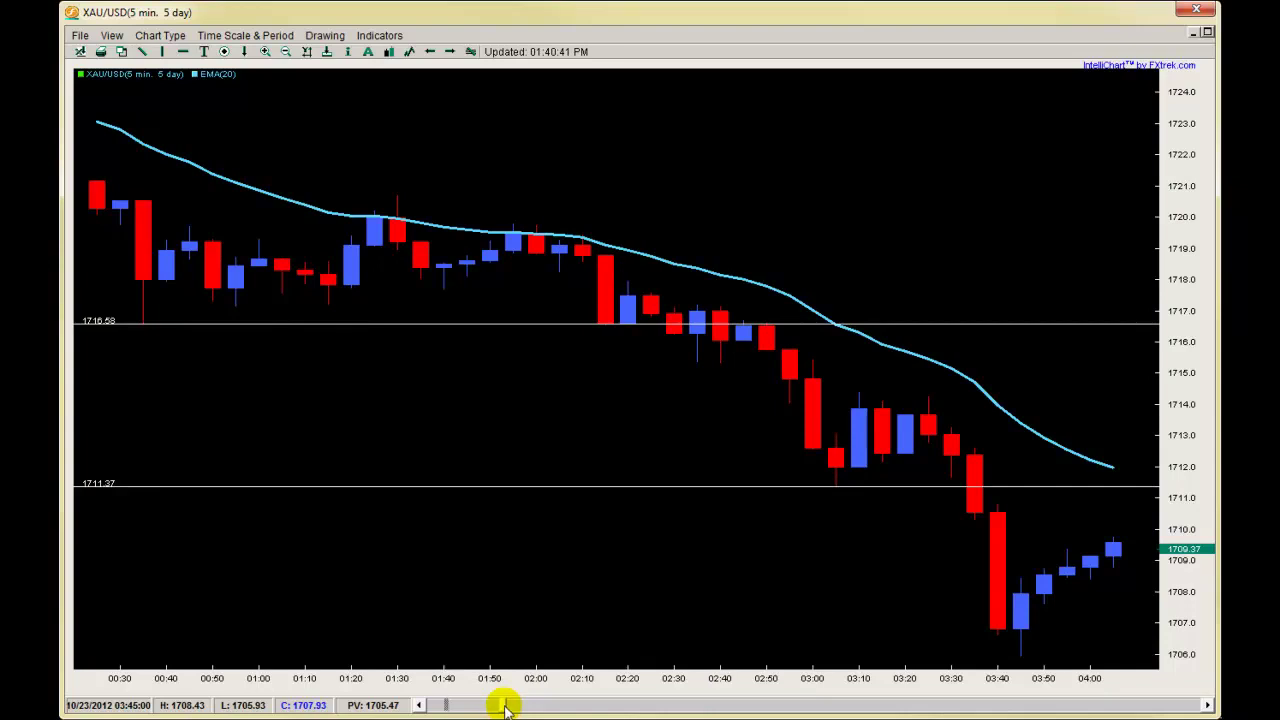
click(505, 707)
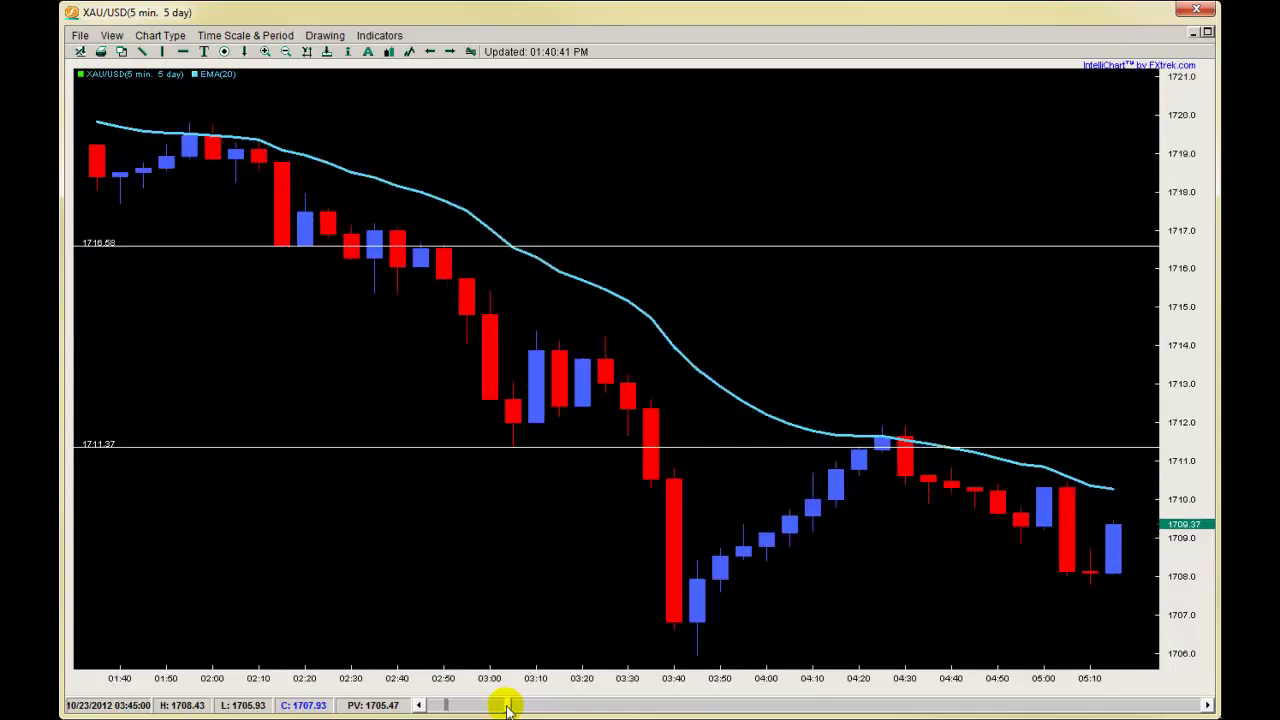
click(884, 438)
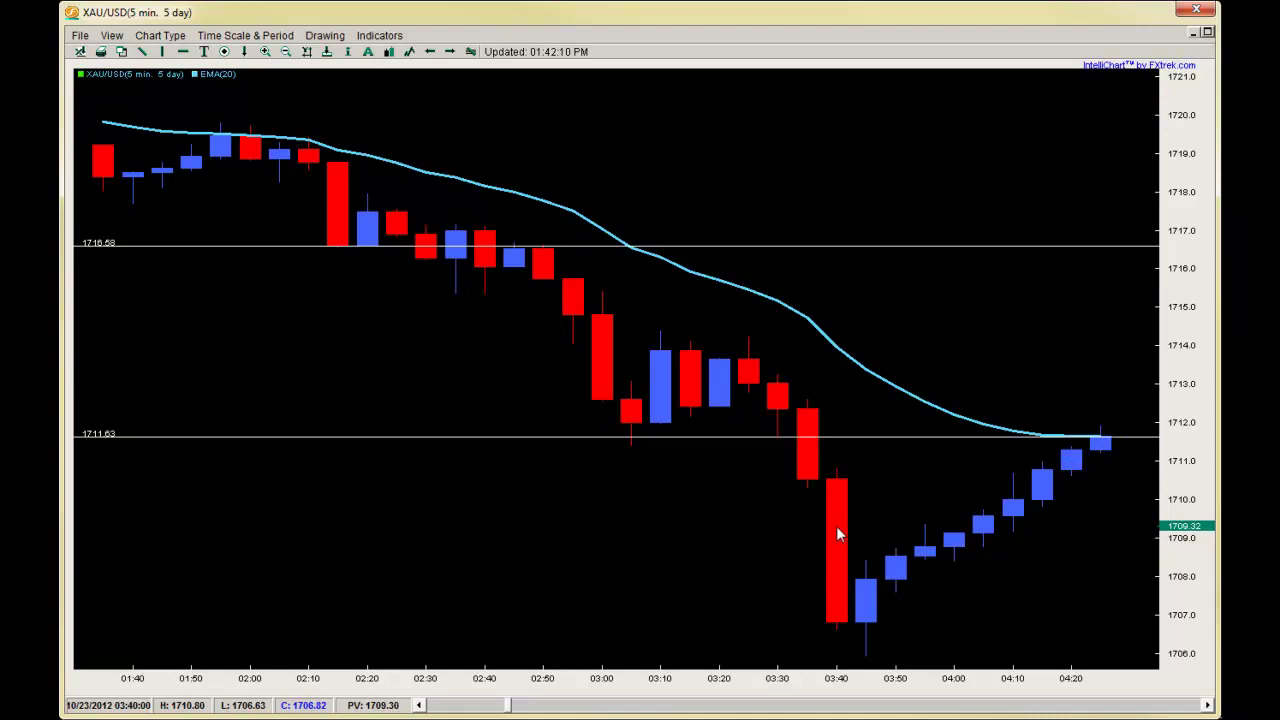
- Add two horizontal lines, one at 1712.65 above the 04:25 candle and one at 1709.67 below it
click(181, 51)
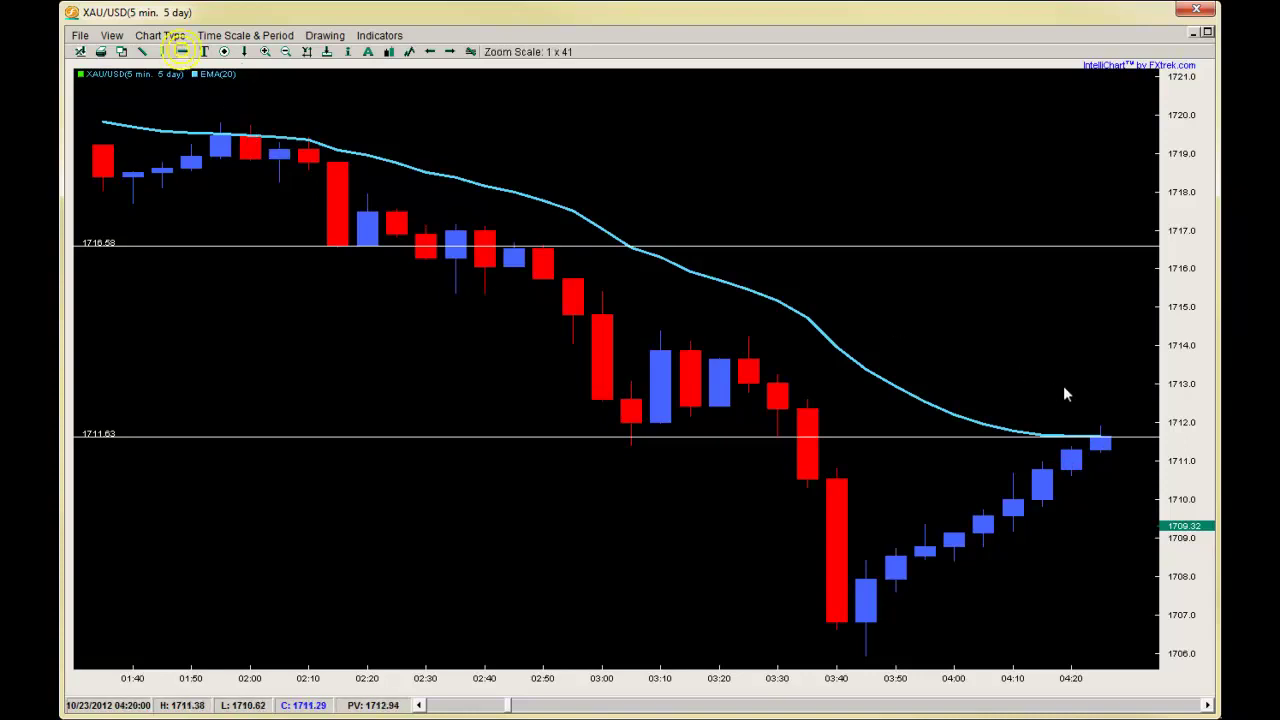
click(1089, 409)
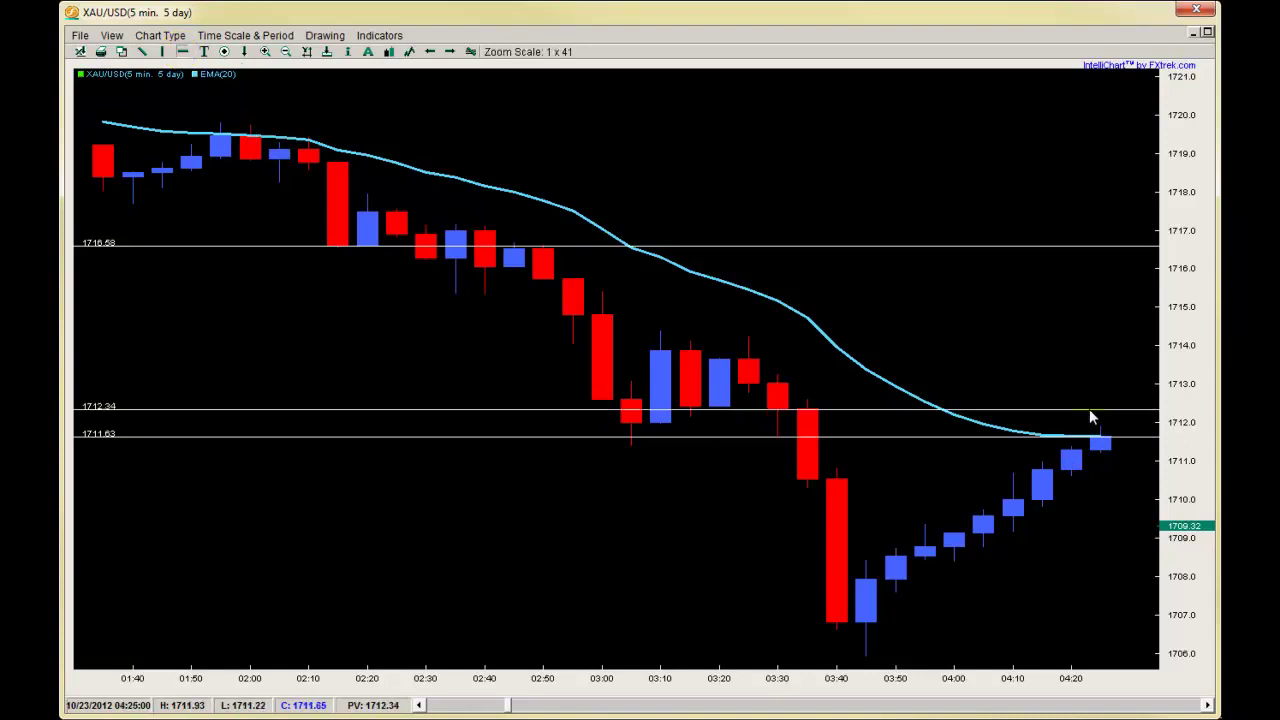
drag(1089, 409, 1094, 397)
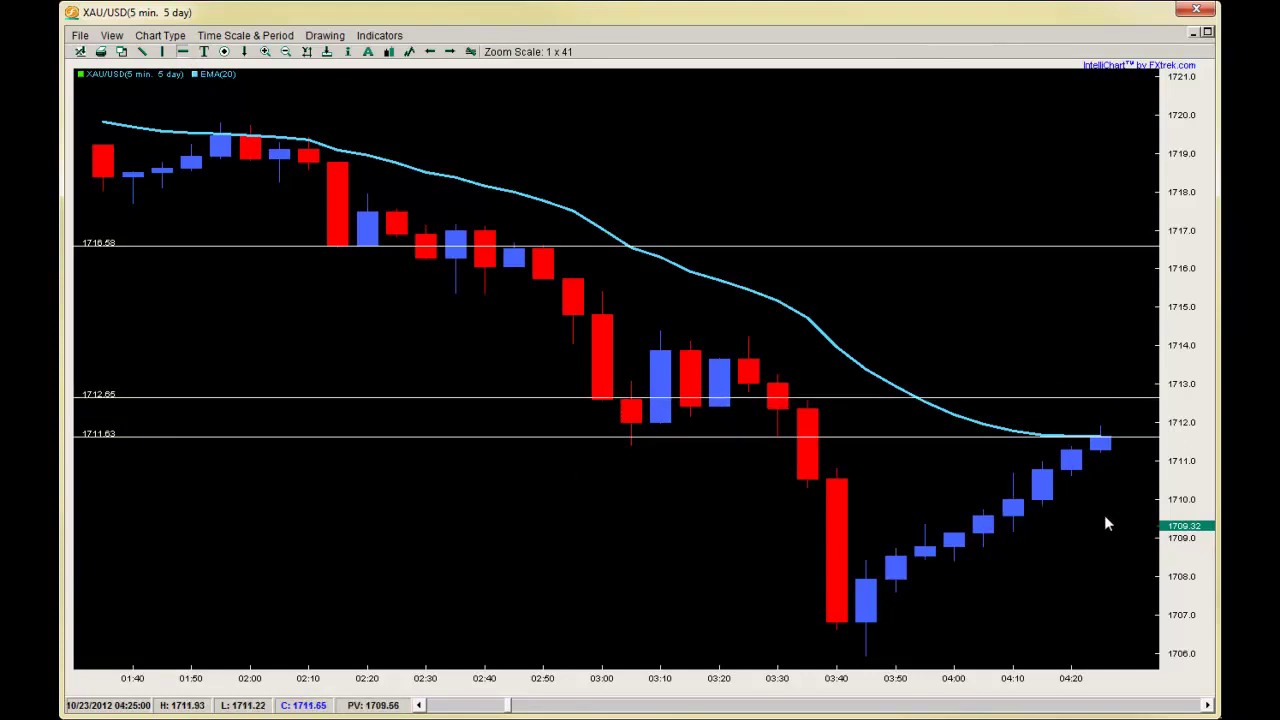
drag(1104, 515, 1120, 515)
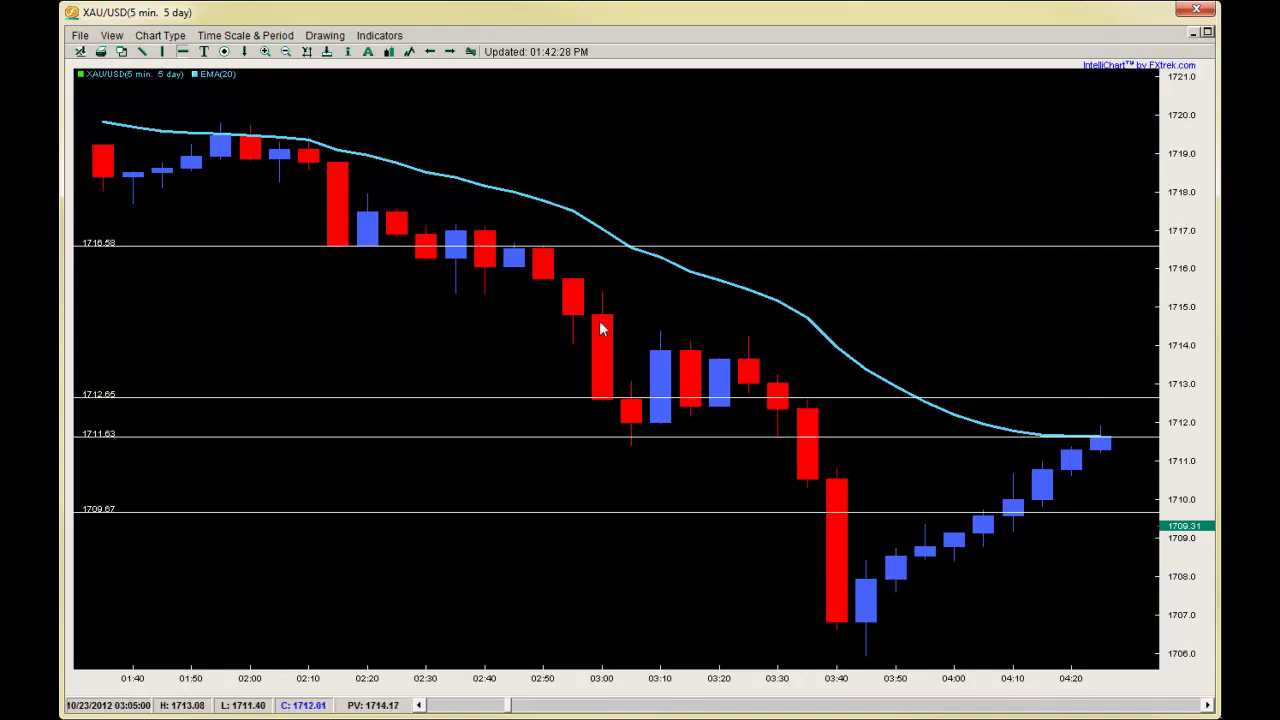
click(181, 51)
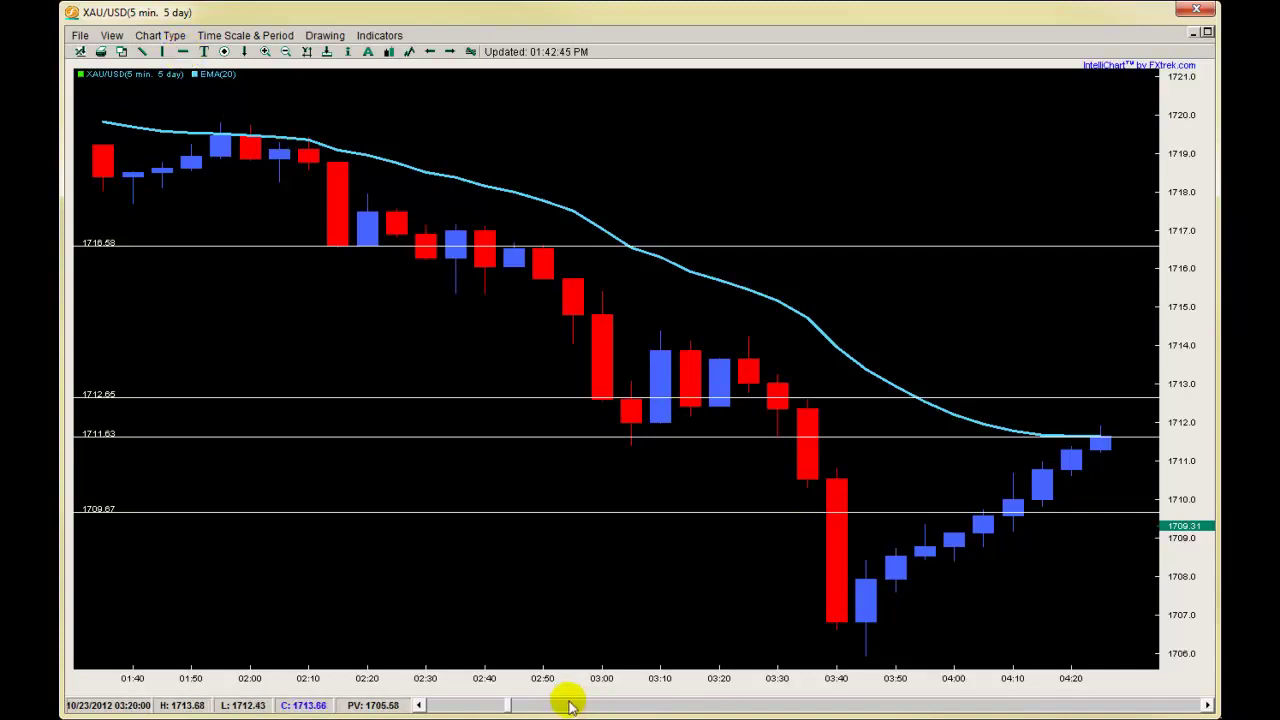
- Delete the horizontal lines at 1711.63 and 1709.67, keeping the chart framed through 04:55
drag(571, 700, 508, 706)
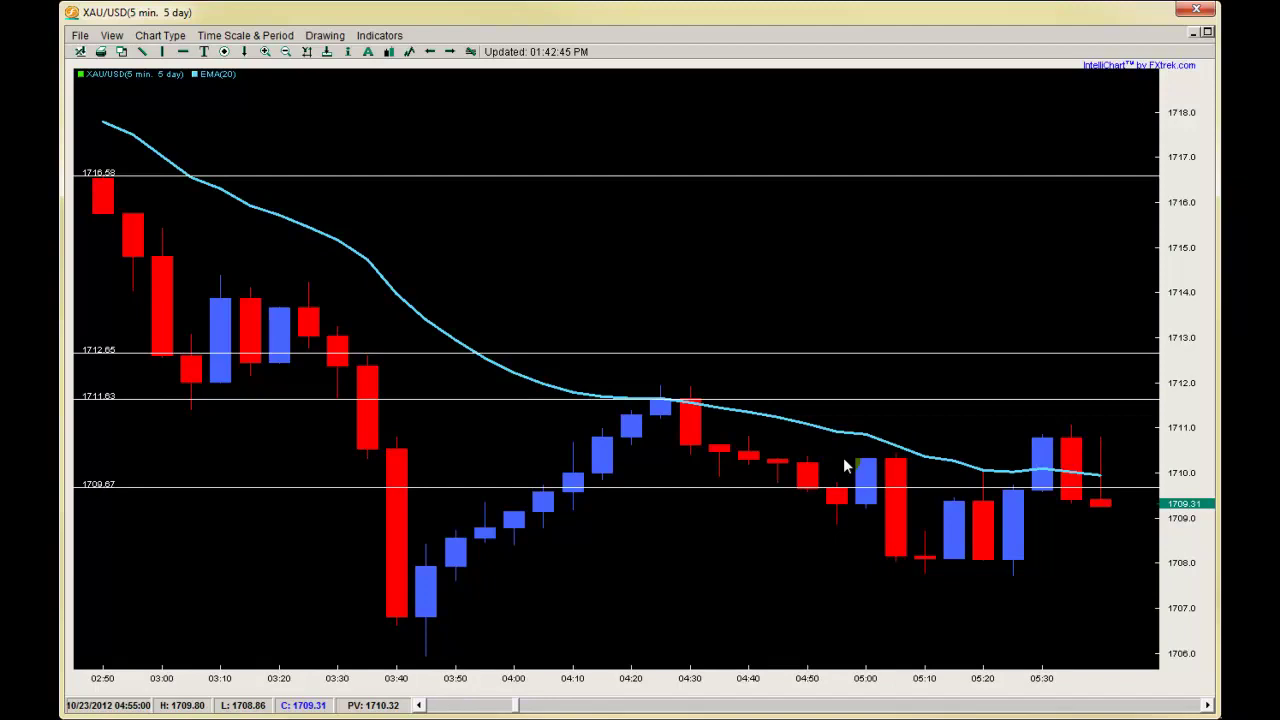
drag(842, 464, 84, 464)
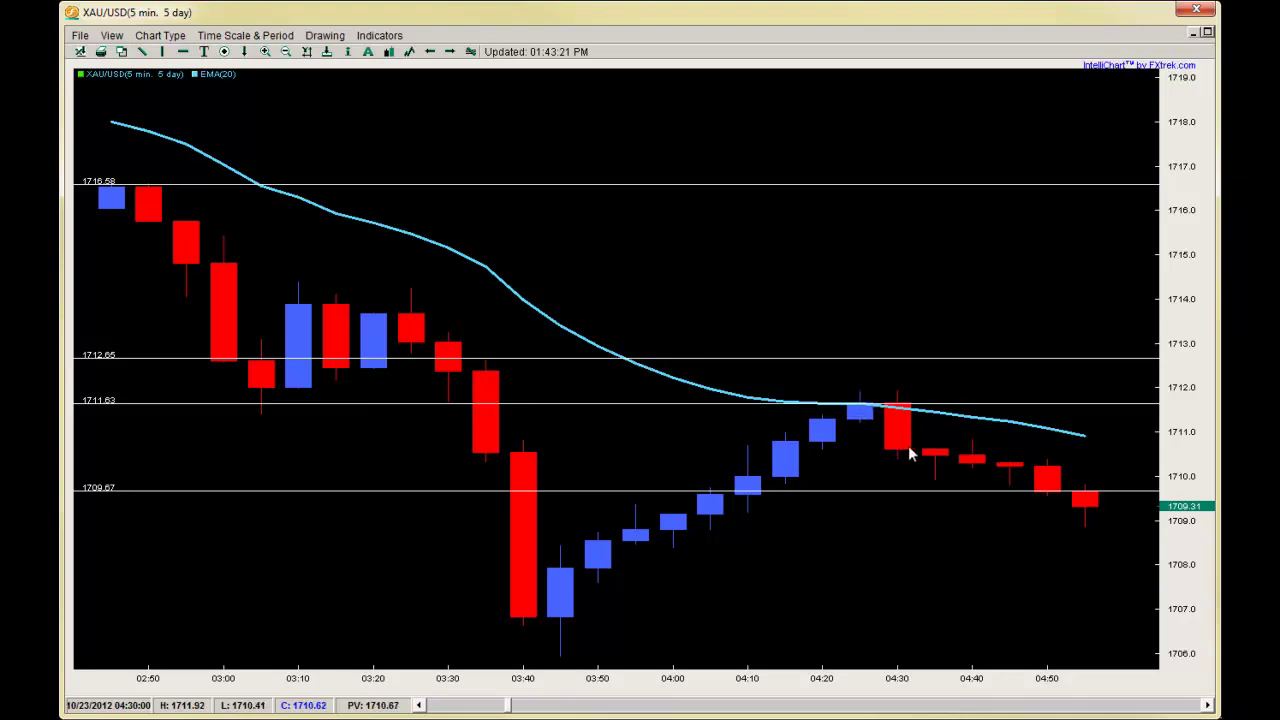
right_click(808, 410)
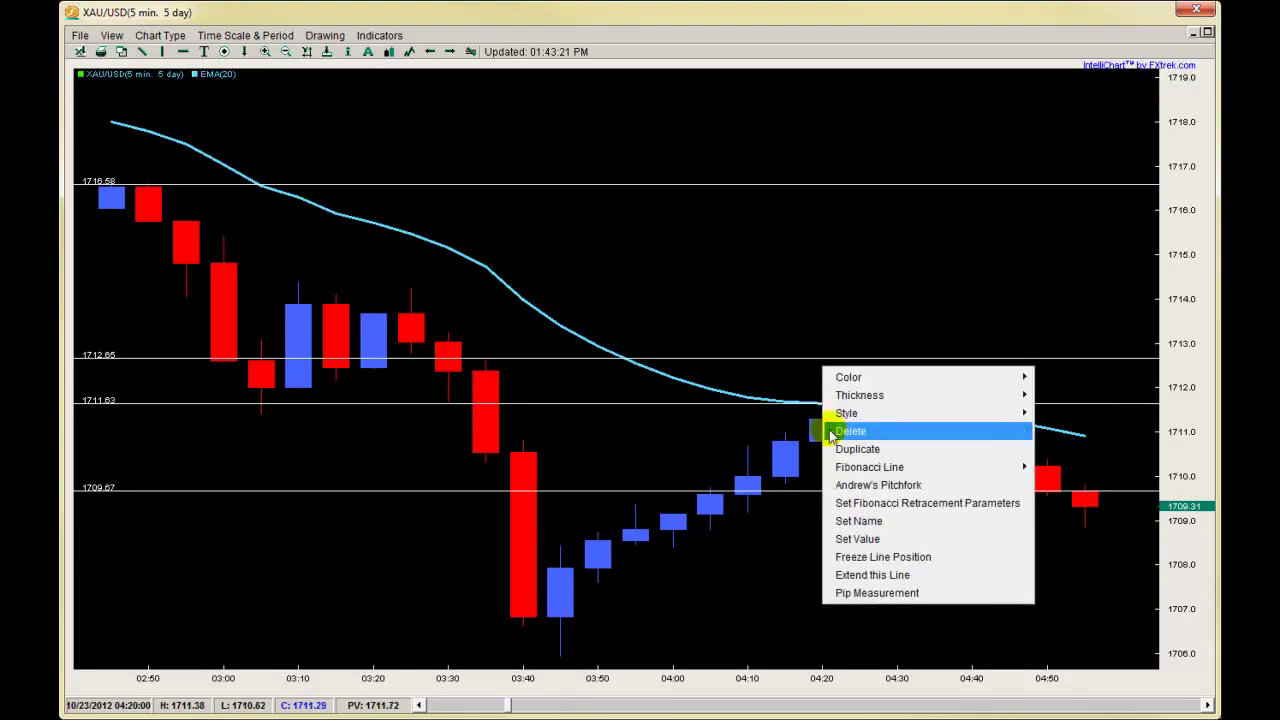
click(828, 429)
right_click(923, 488)
click(945, 507)
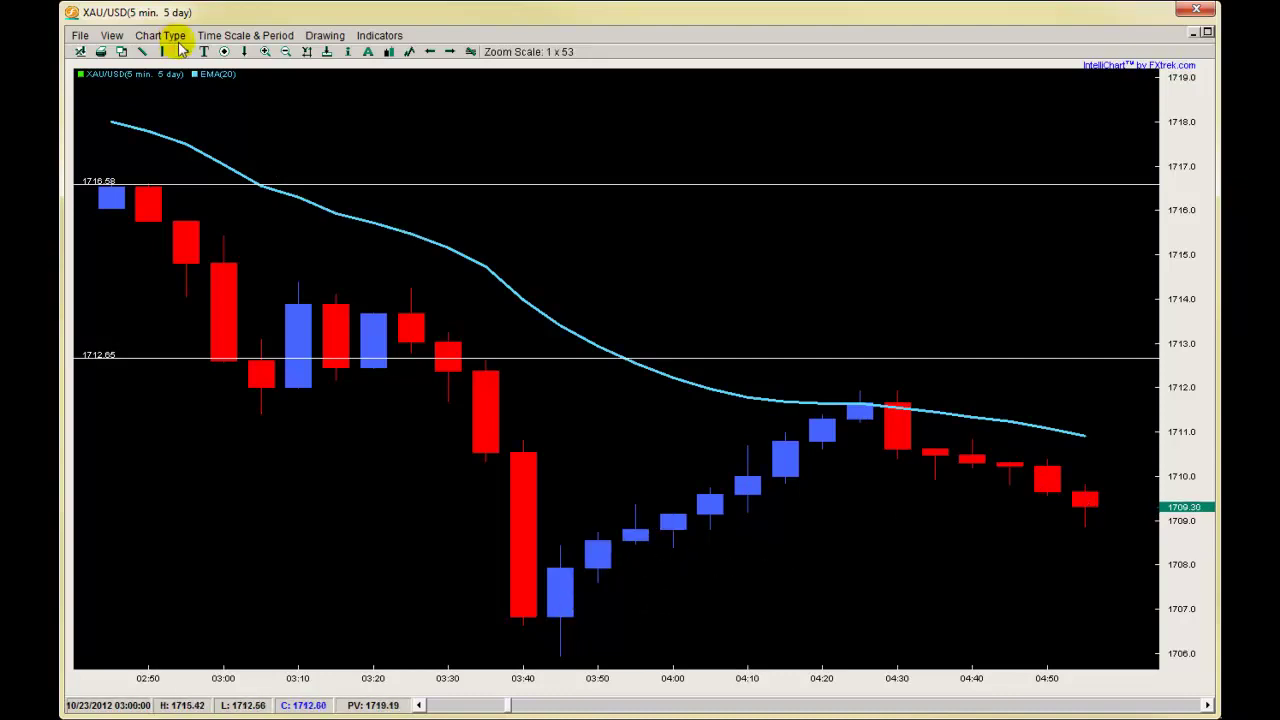
- Add a horizontal line at 1709.59 and move the 1712.65 line down to 1711.62 at the EMA
click(1034, 492)
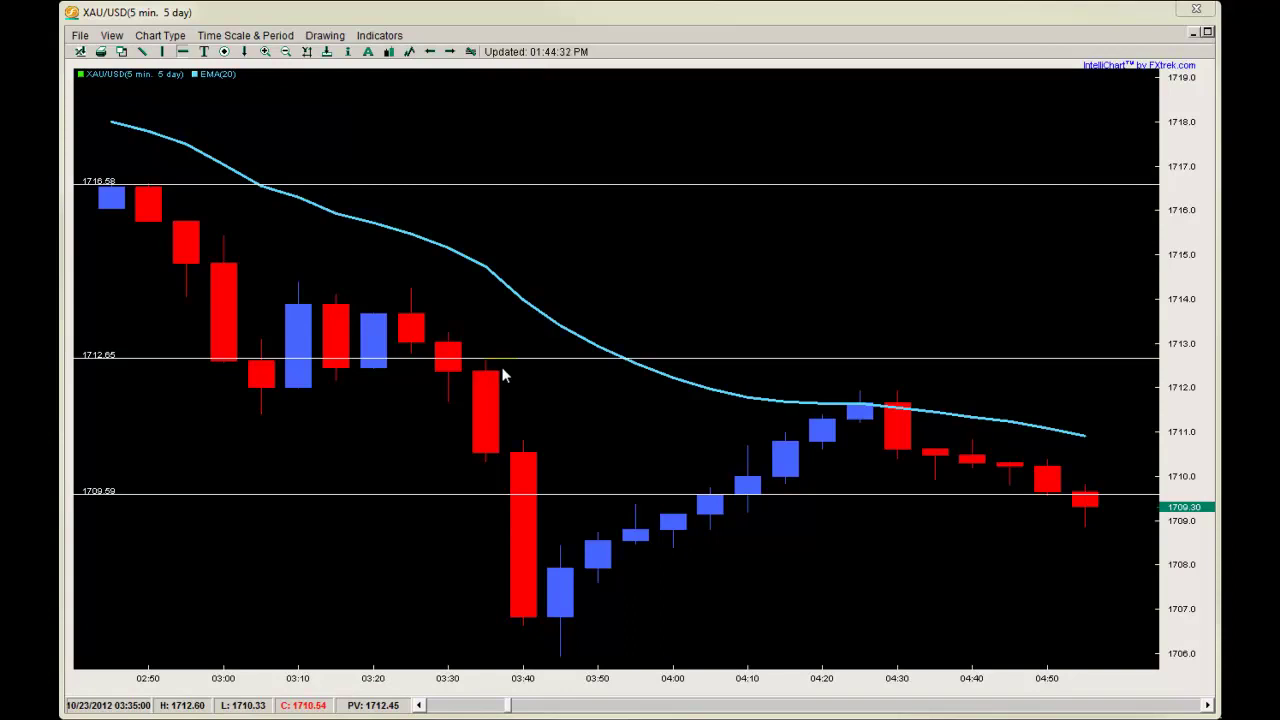
drag(385, 358, 407, 403)
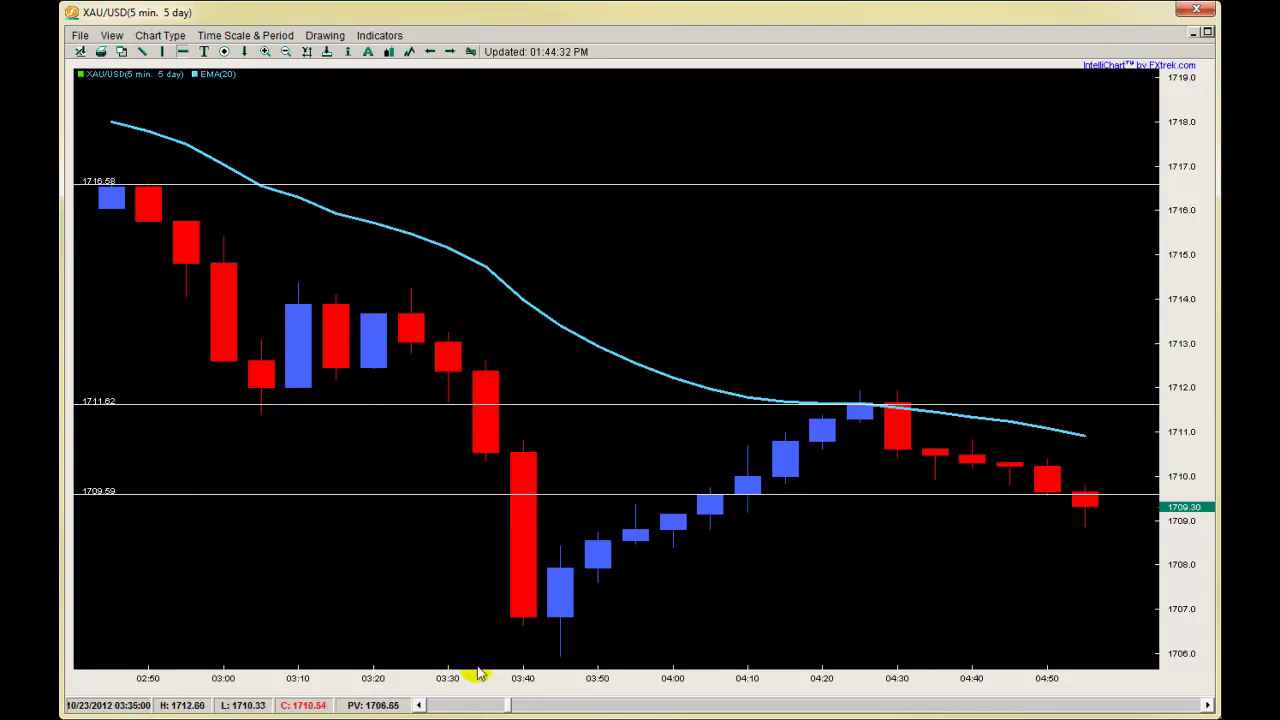
- Delete the horizontal line at 1709.59
right_click(830, 494)
click(852, 523)
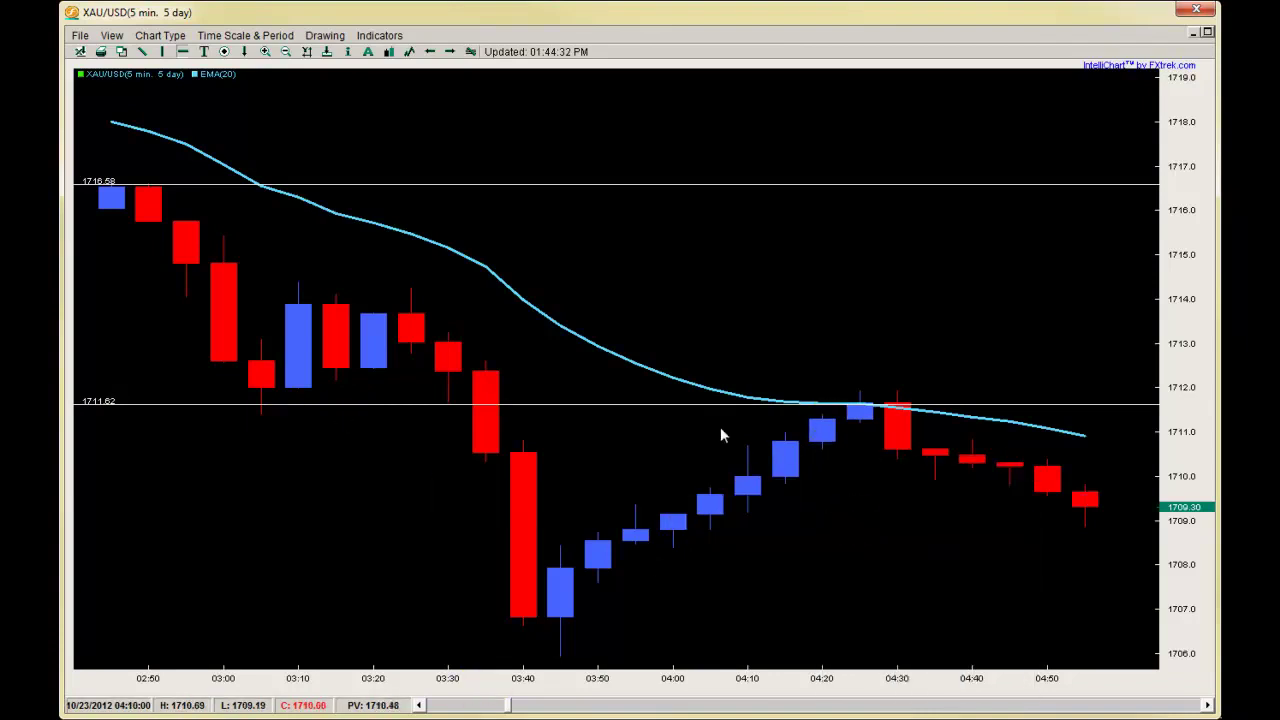